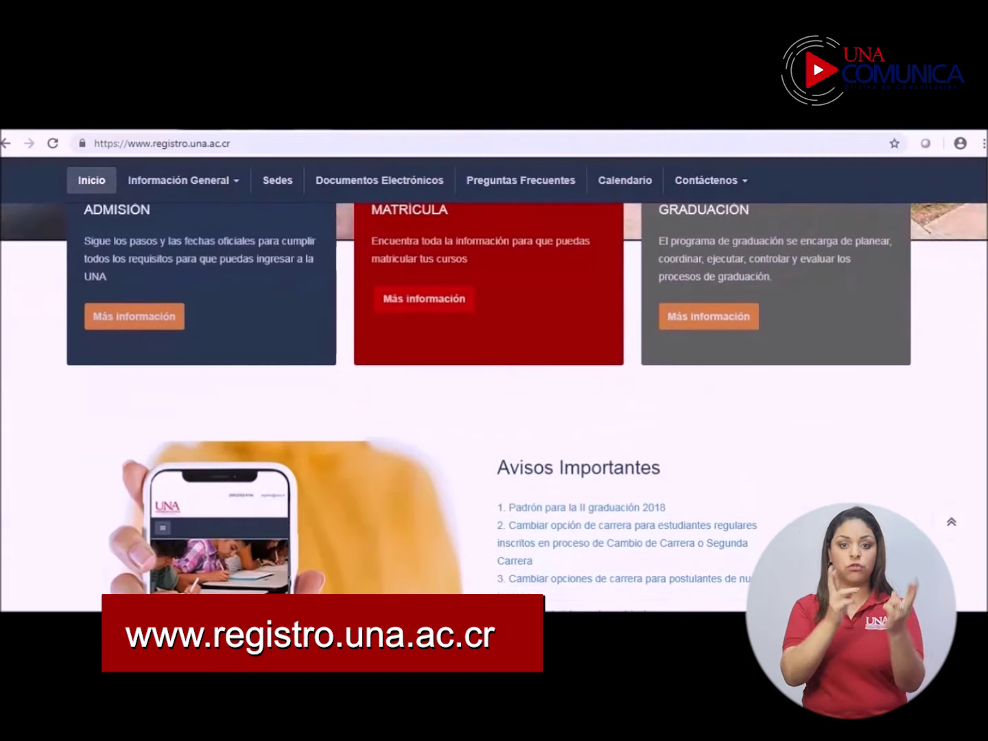
Step: Scroll to Sistemas para estudiantes and enter the Sistema de Matrícula secure area
scroll(494, 411, "down", 6)
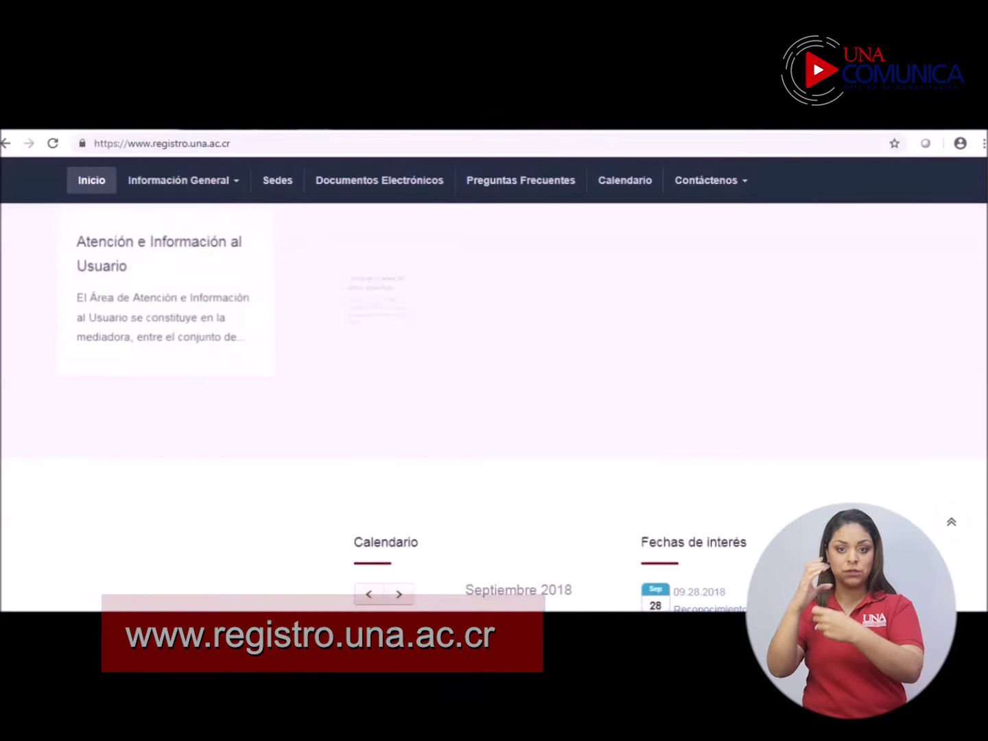
scroll(494, 411, "down", 2)
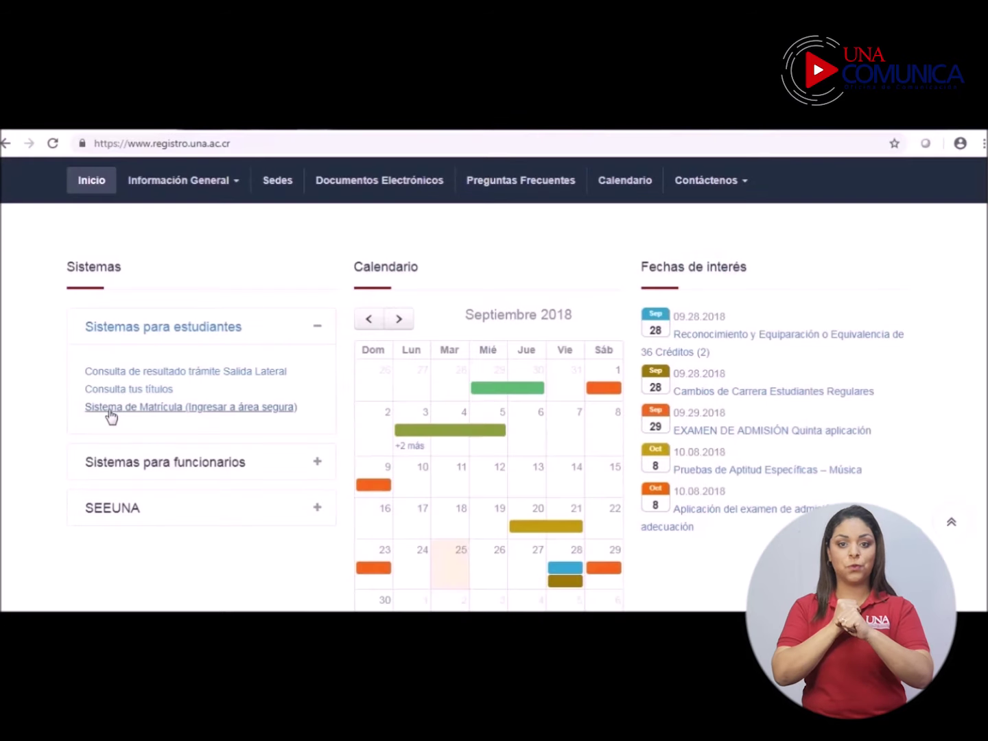
left_click(110, 409)
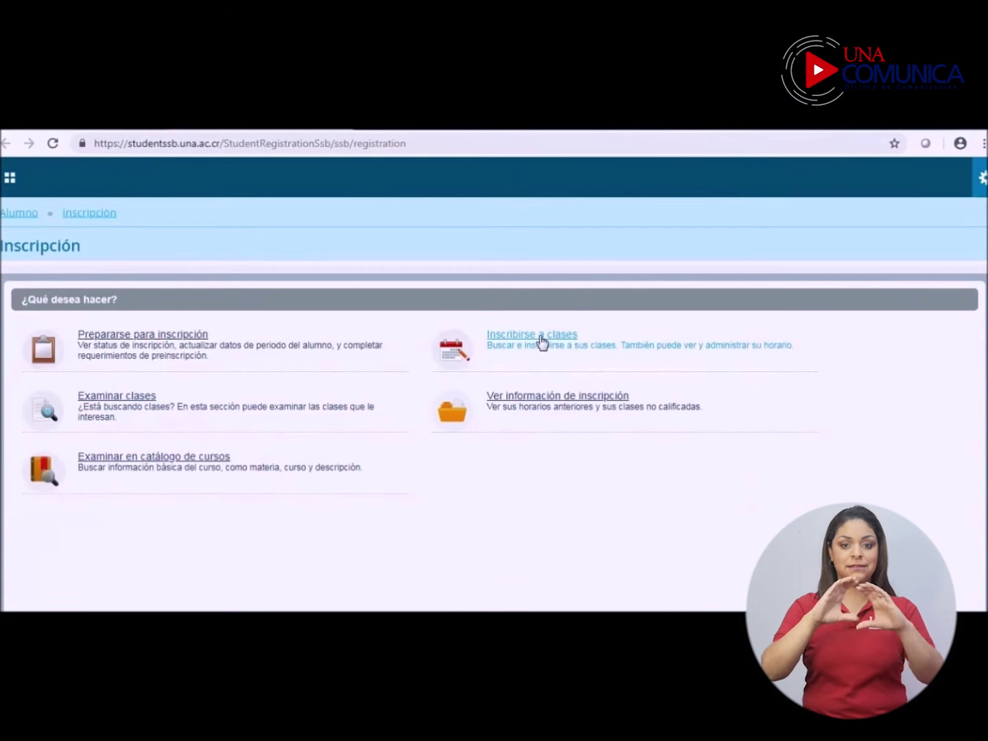
Step: Choose Inscribirse a clases and log in with the student's cédula and password
left_click(541, 342)
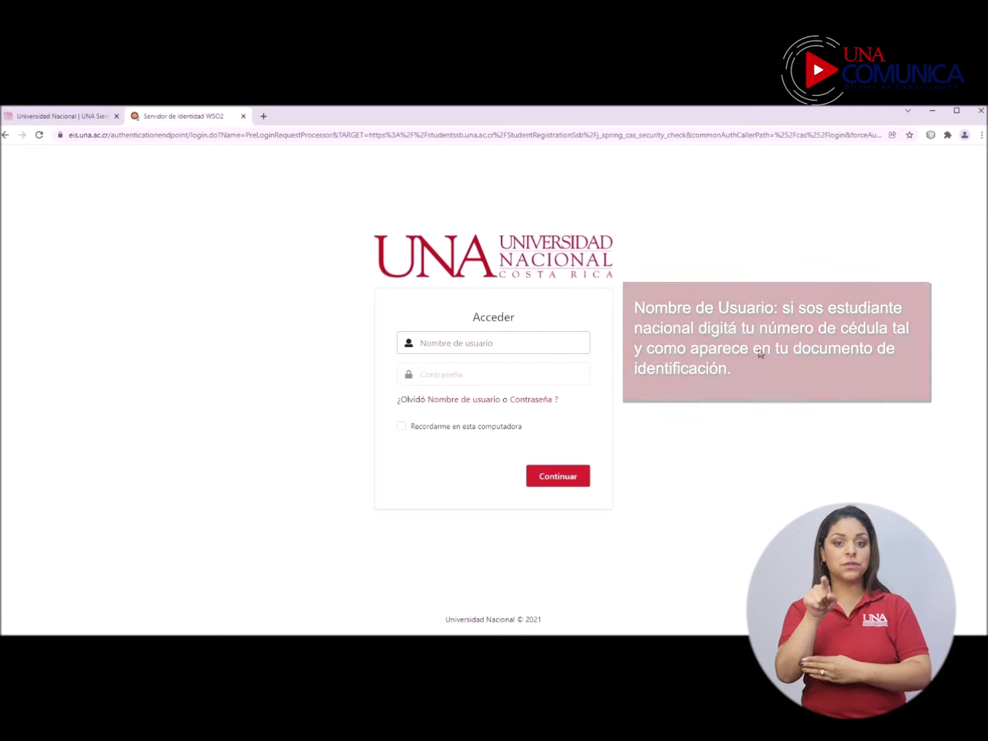
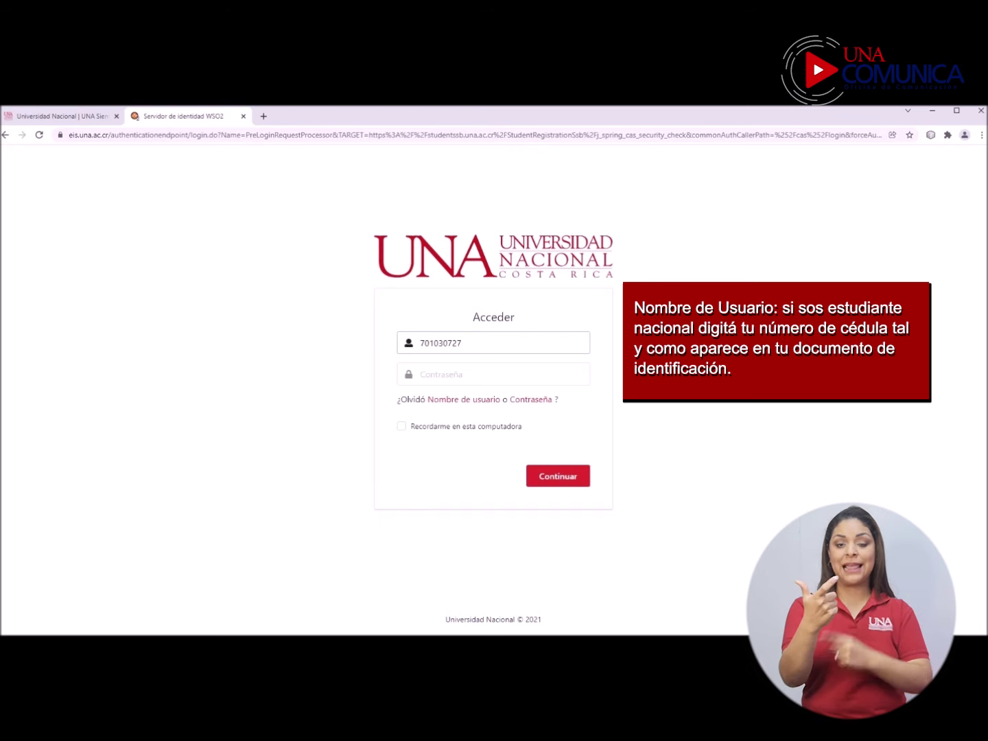
left_click(494, 374)
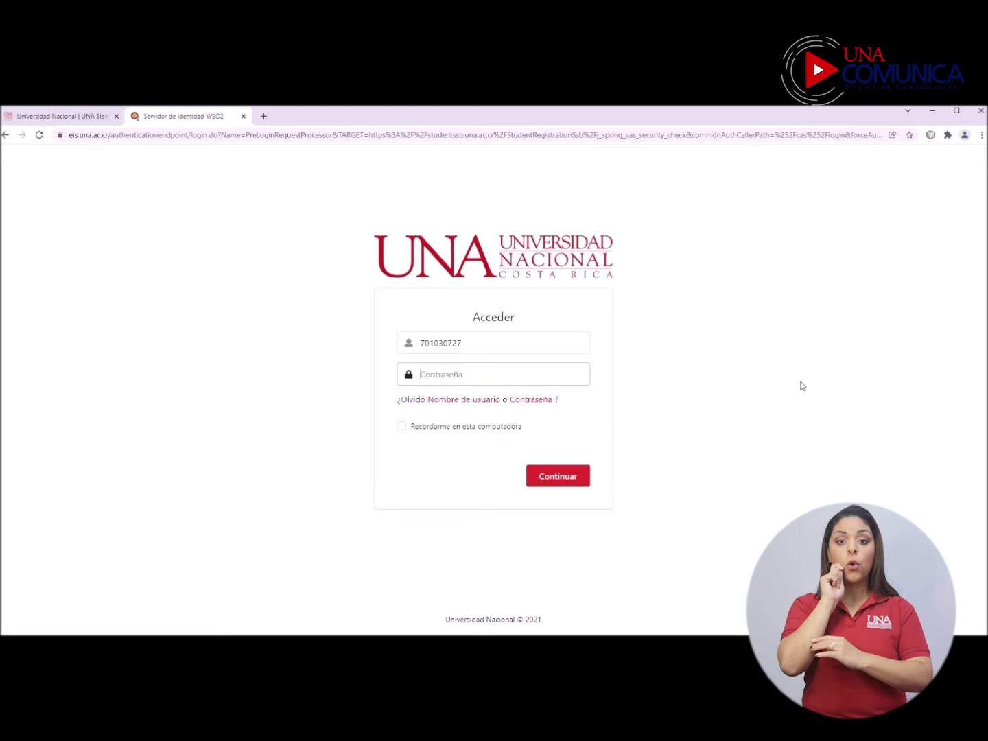
type("a")
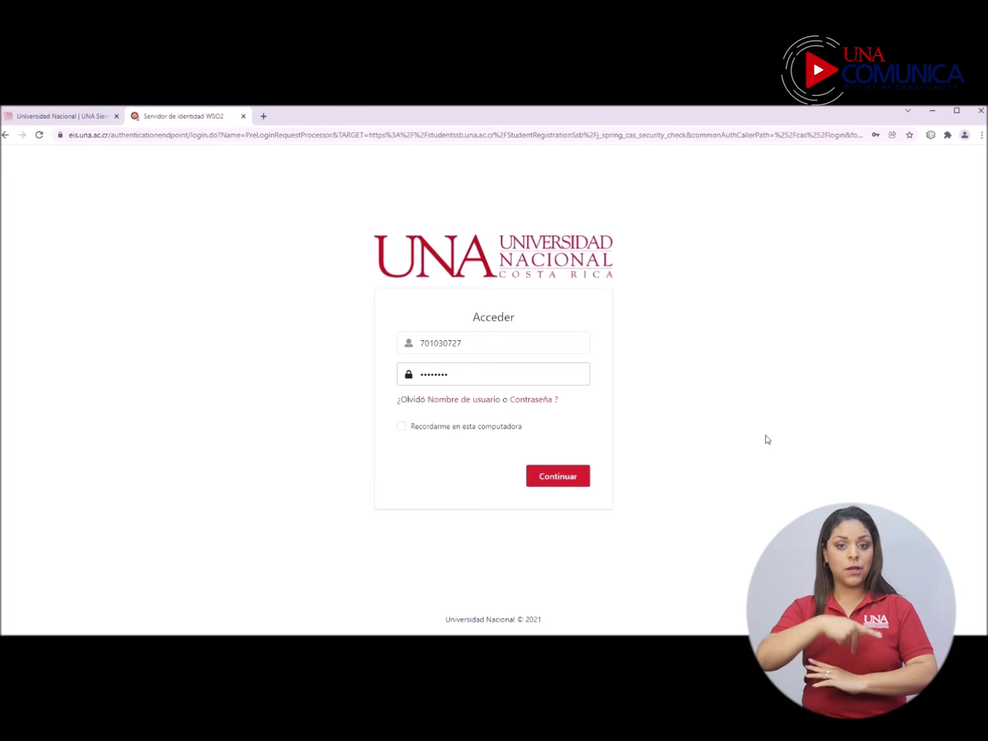
left_click(558, 479)
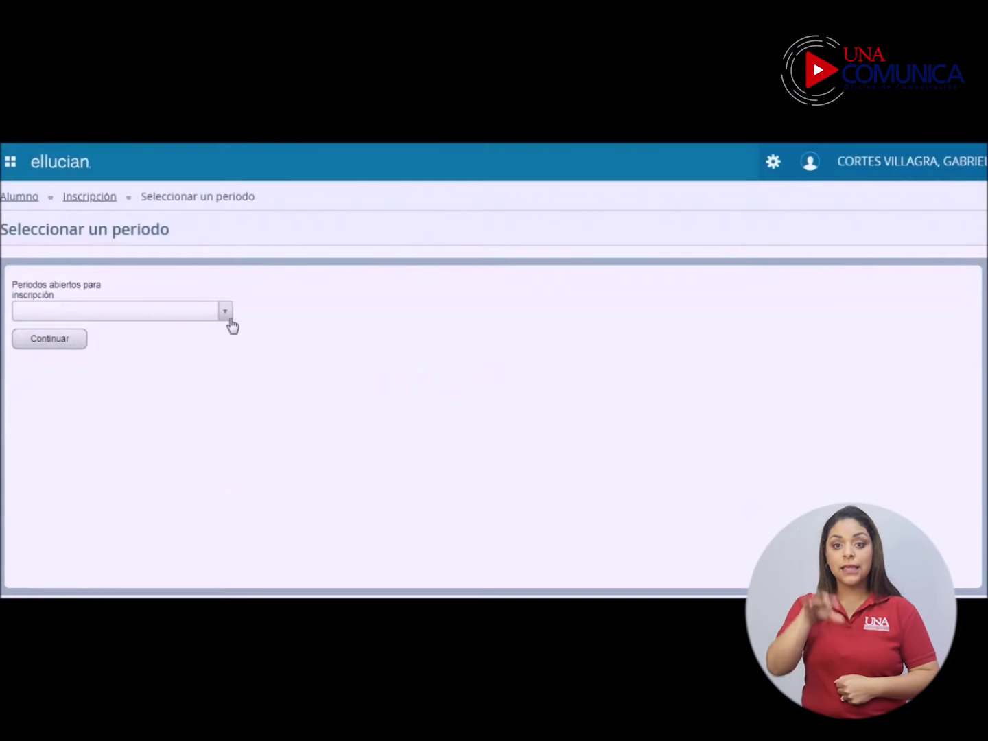
Step: Select the CICLO I 2018 registration period and continue to class search
left_click(226, 313)
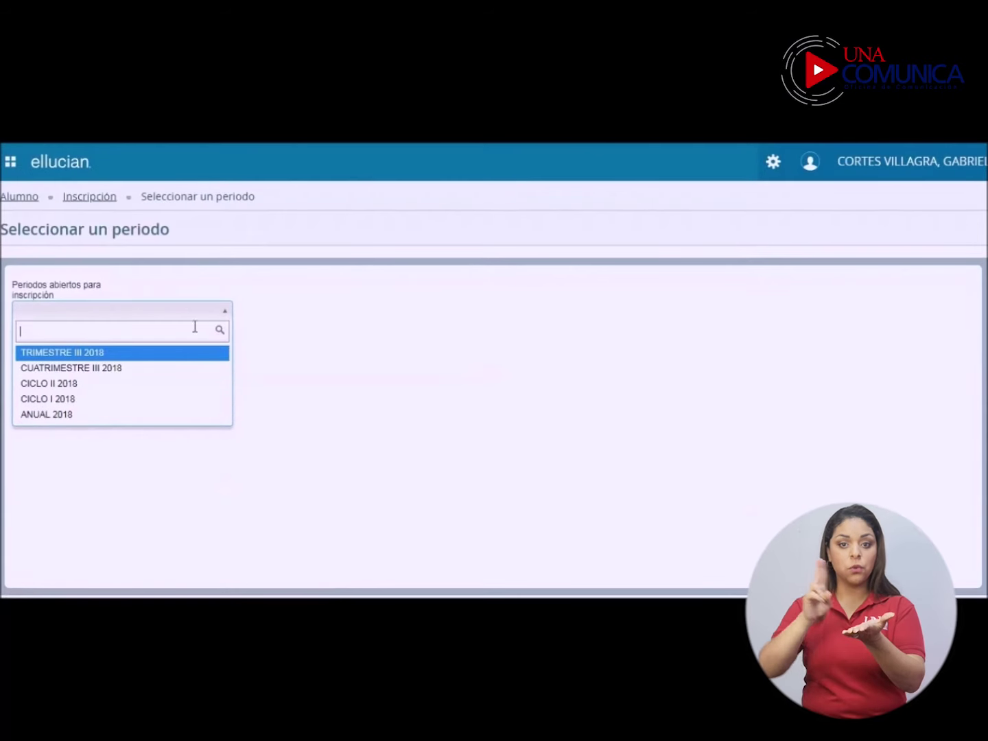
left_click(40, 399)
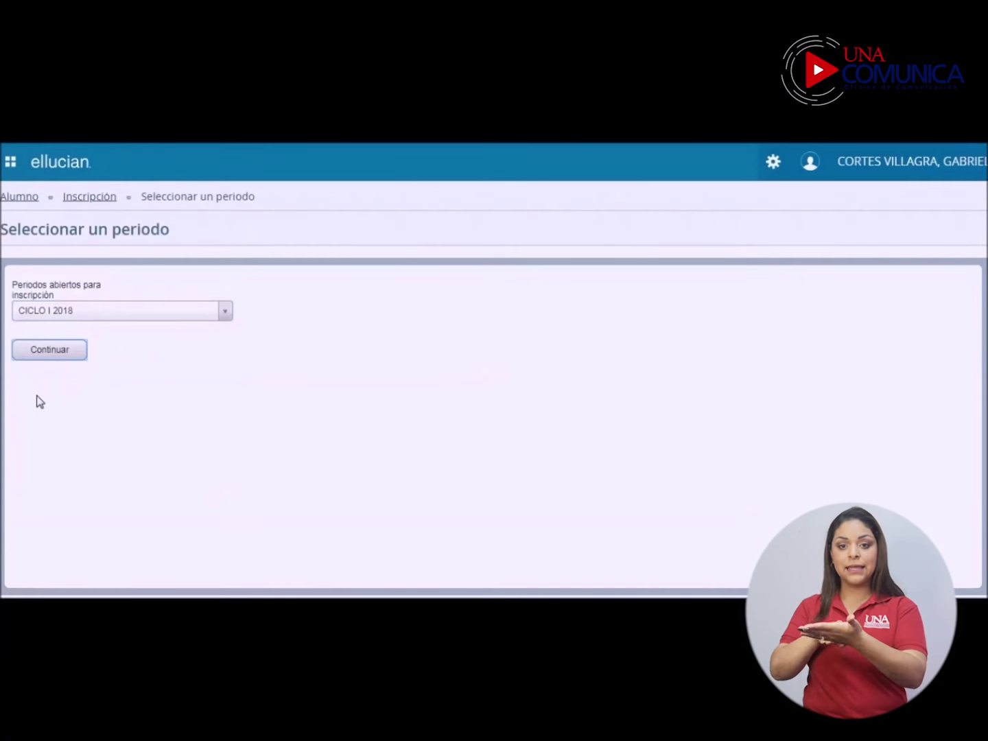
left_click(40, 351)
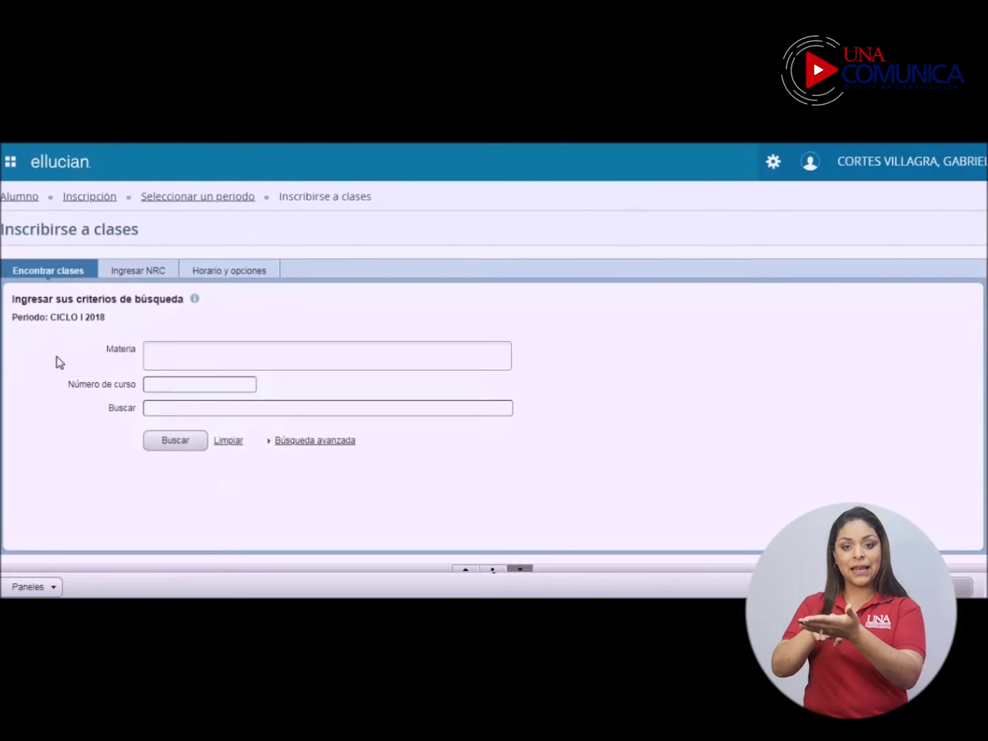
Step: Add Informática -EIF and Estudios Generales Cienc -EGC as subjects and show advanced search
left_click(160, 349)
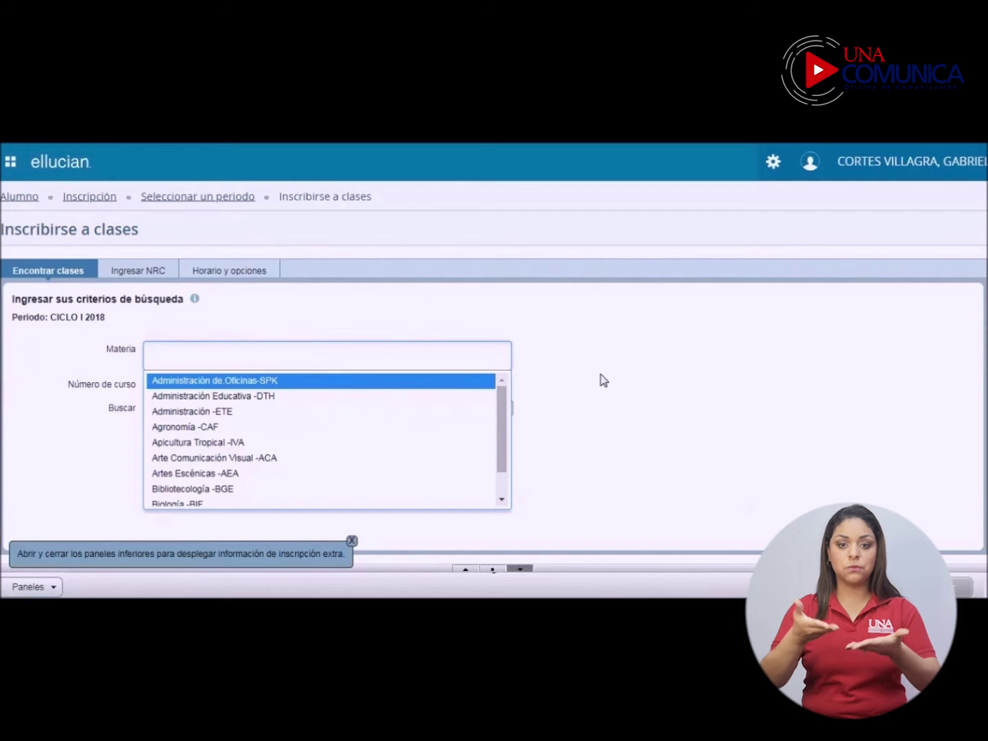
type("EIF")
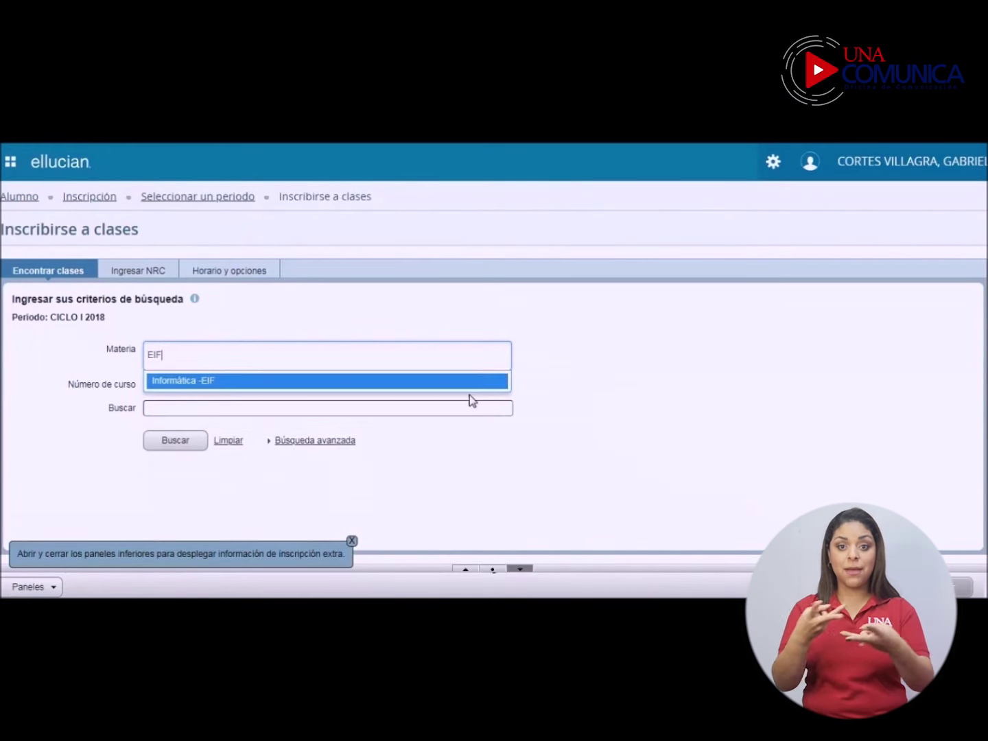
left_click(186, 391)
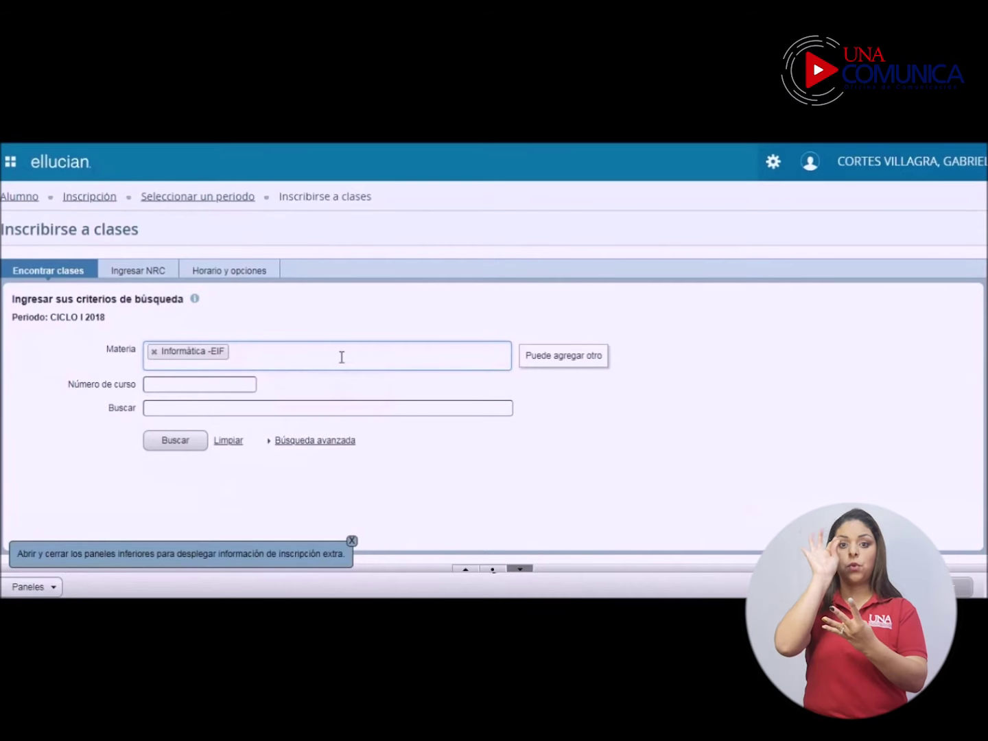
type("E")
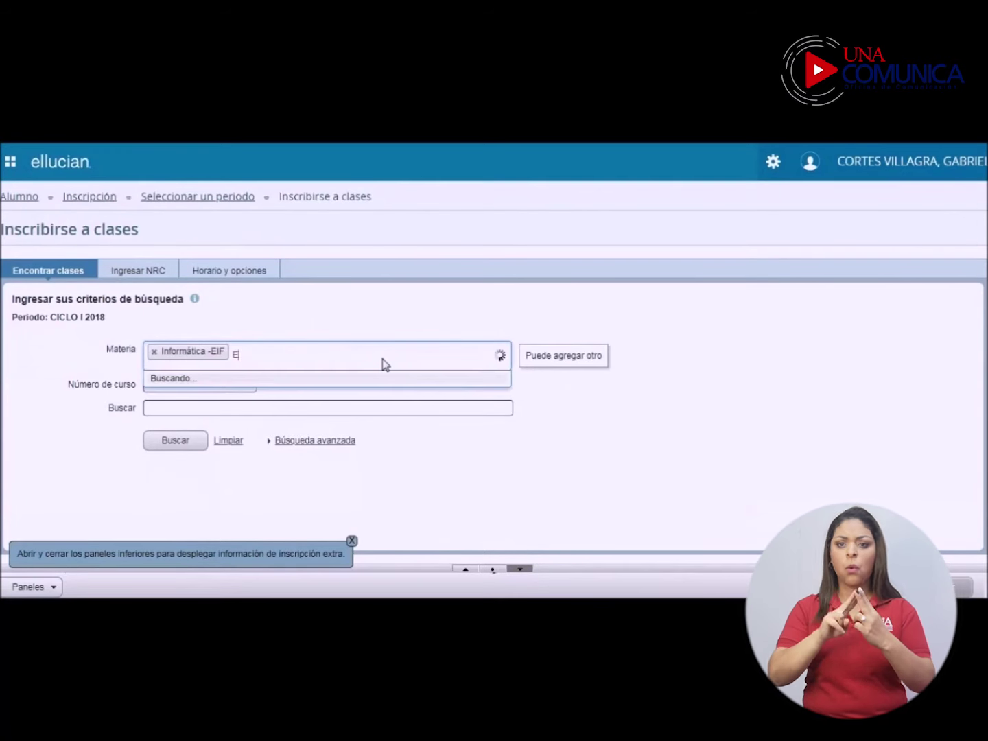
type("STUDIOS G")
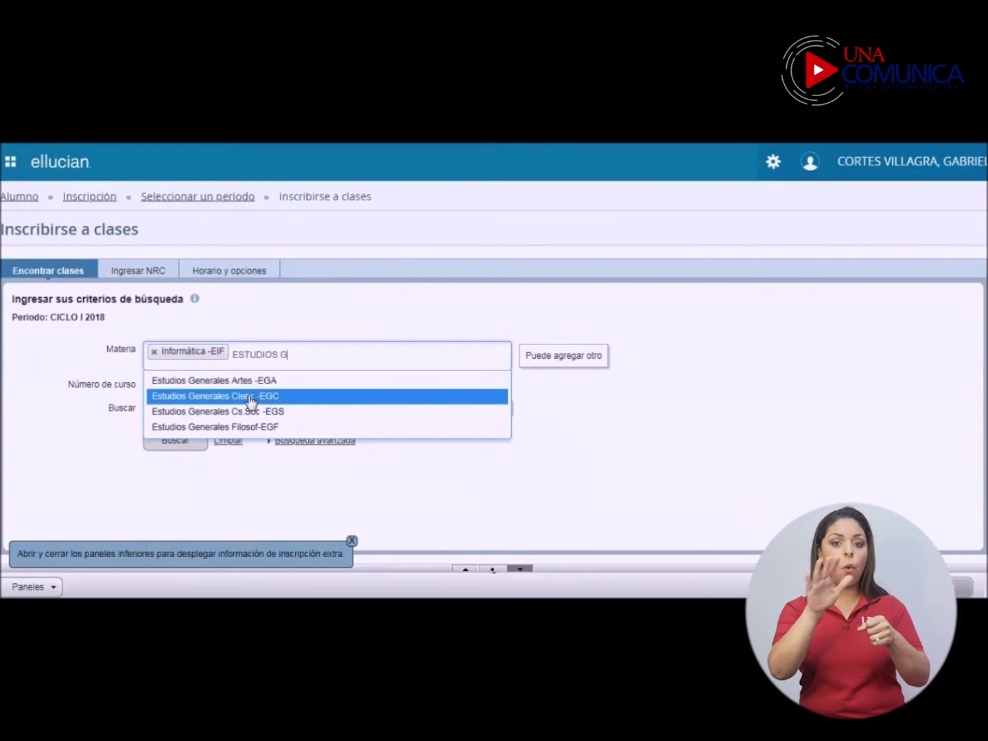
left_click(251, 402)
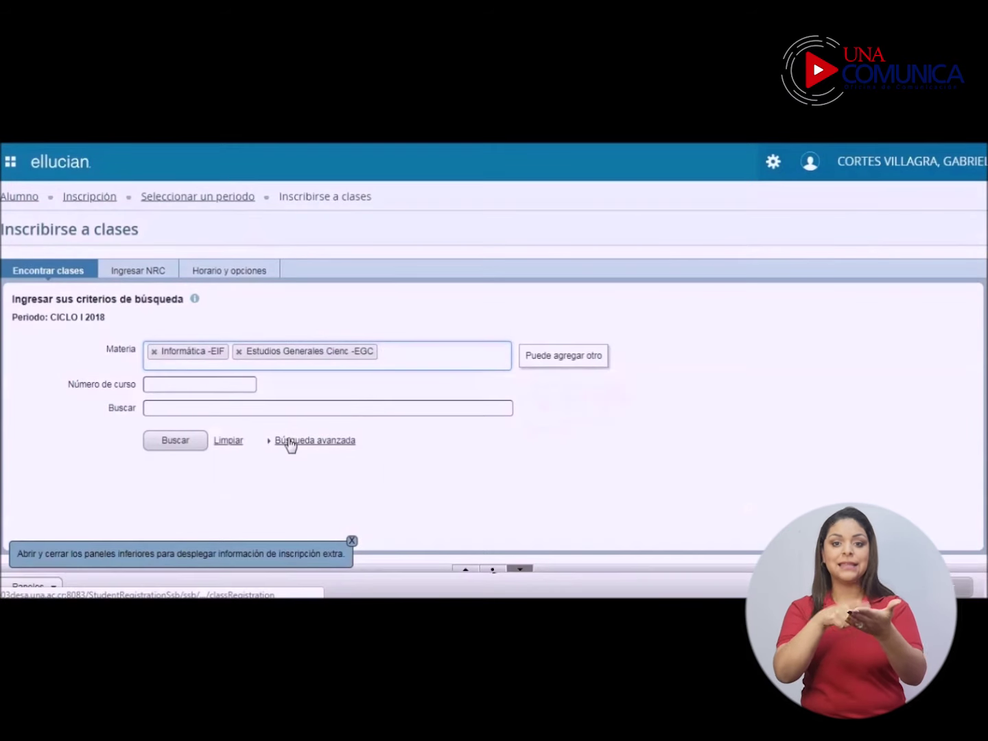
left_click(289, 441)
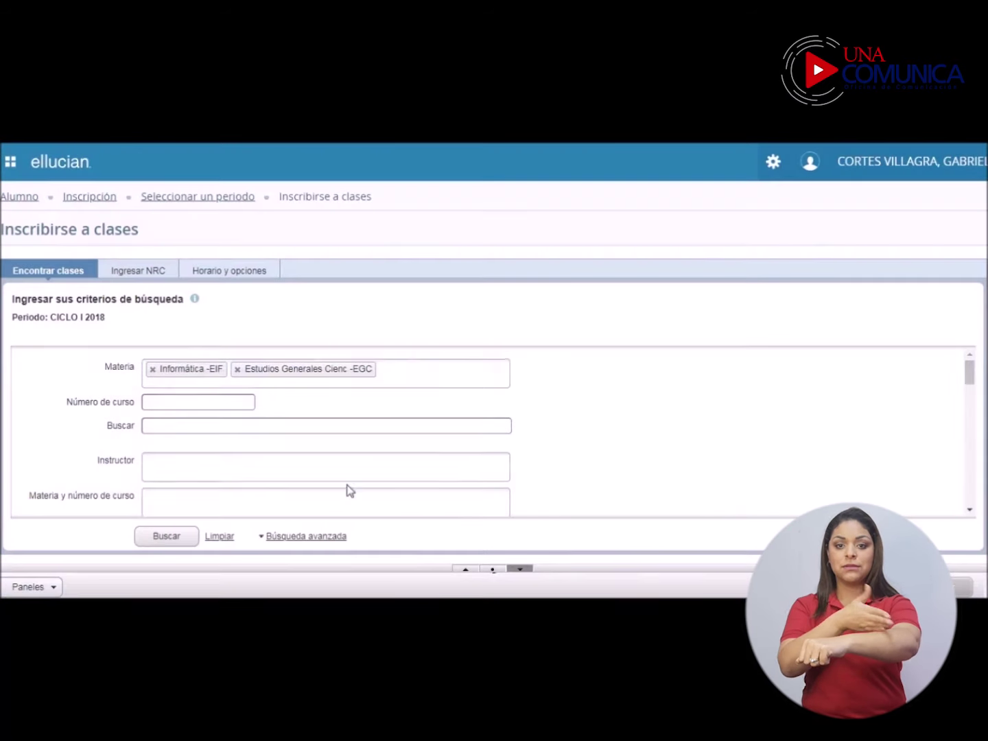
Step: Limit the search to Campus Benjamín Núñez and Campus Omar Dengo
scroll(220, 448, "down", 3)
left_click(221, 447)
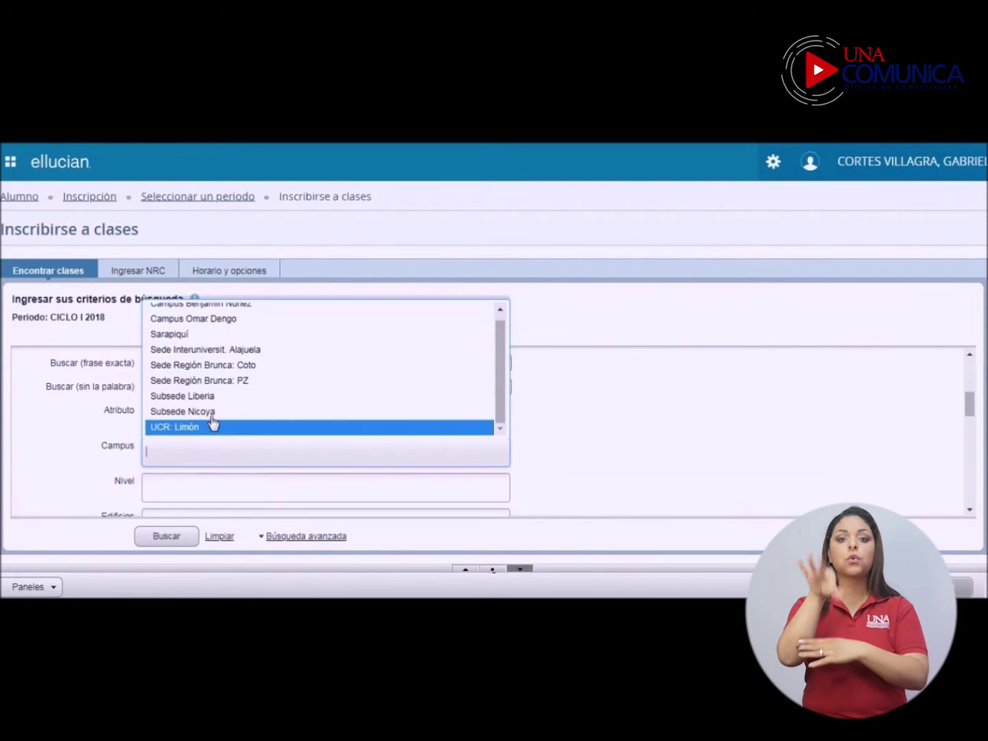
scroll(206, 319, "up", 1)
left_click(205, 314)
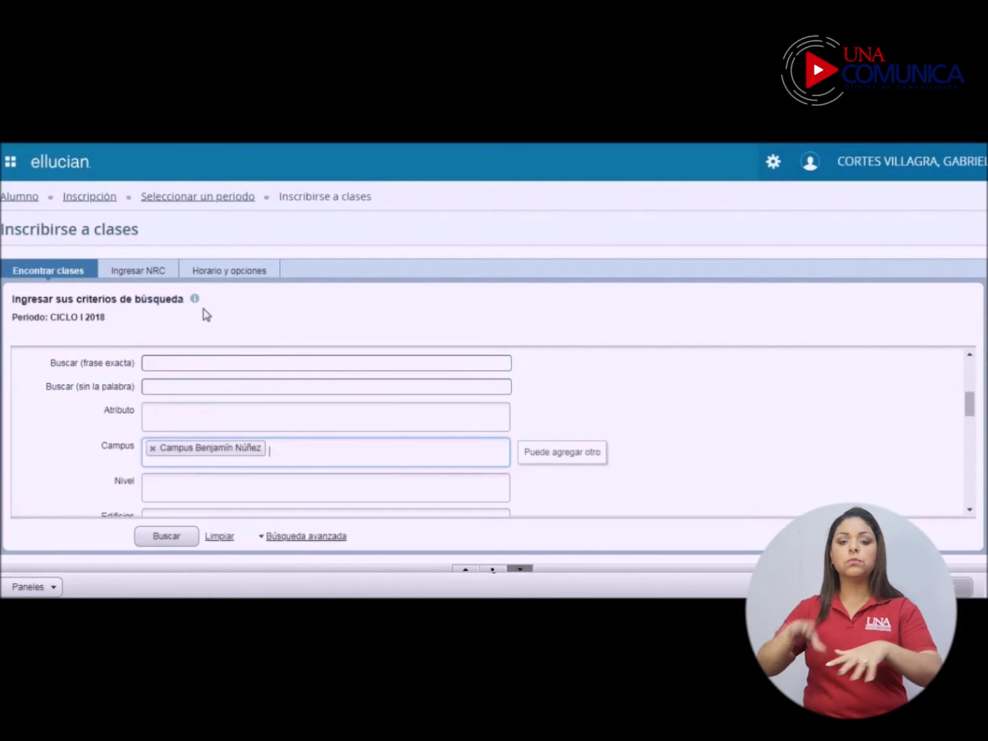
left_click(282, 451)
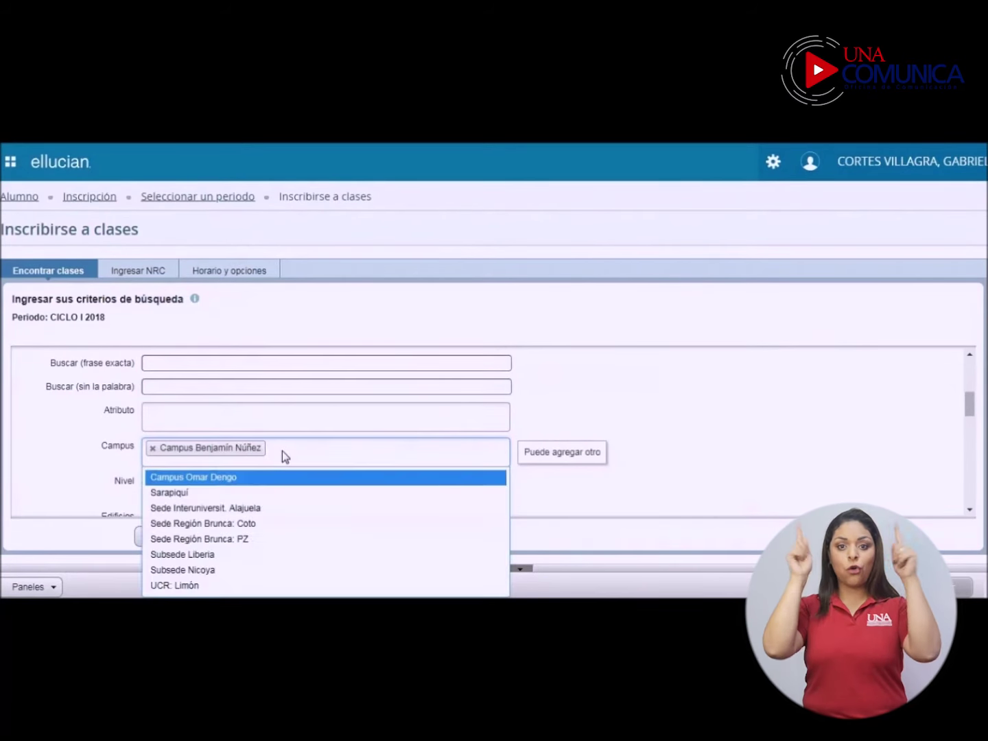
left_click(226, 479)
Step: Run the search and add Recursos naturales section 01 (NRC 42040)
left_click(173, 539)
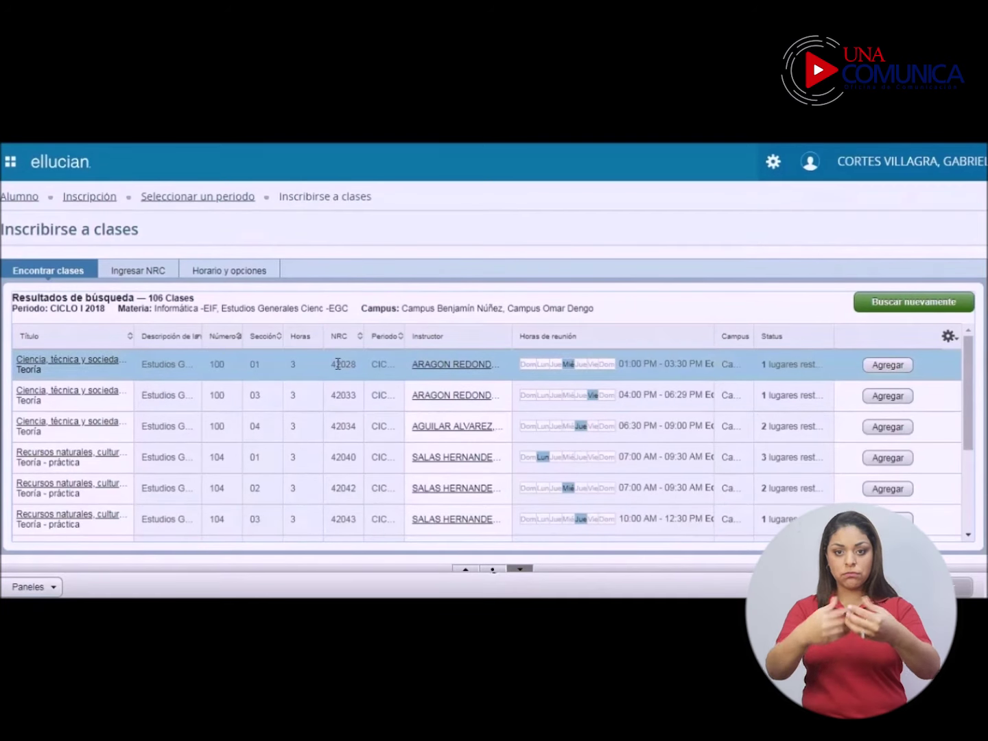
mouse_move(585, 365)
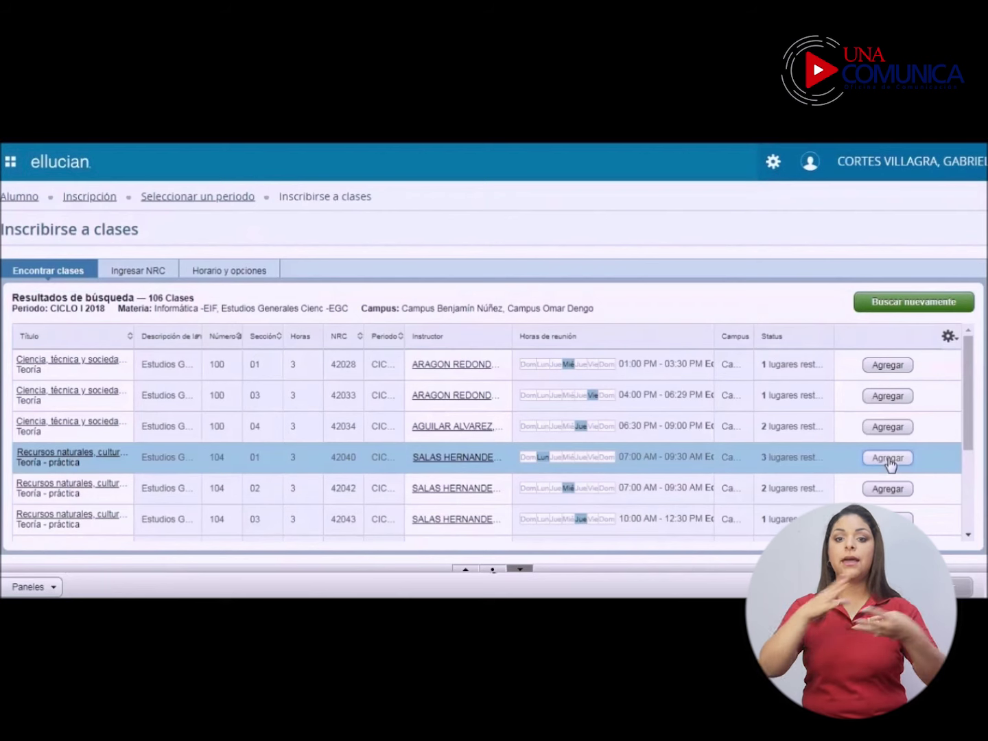
left_click(888, 458)
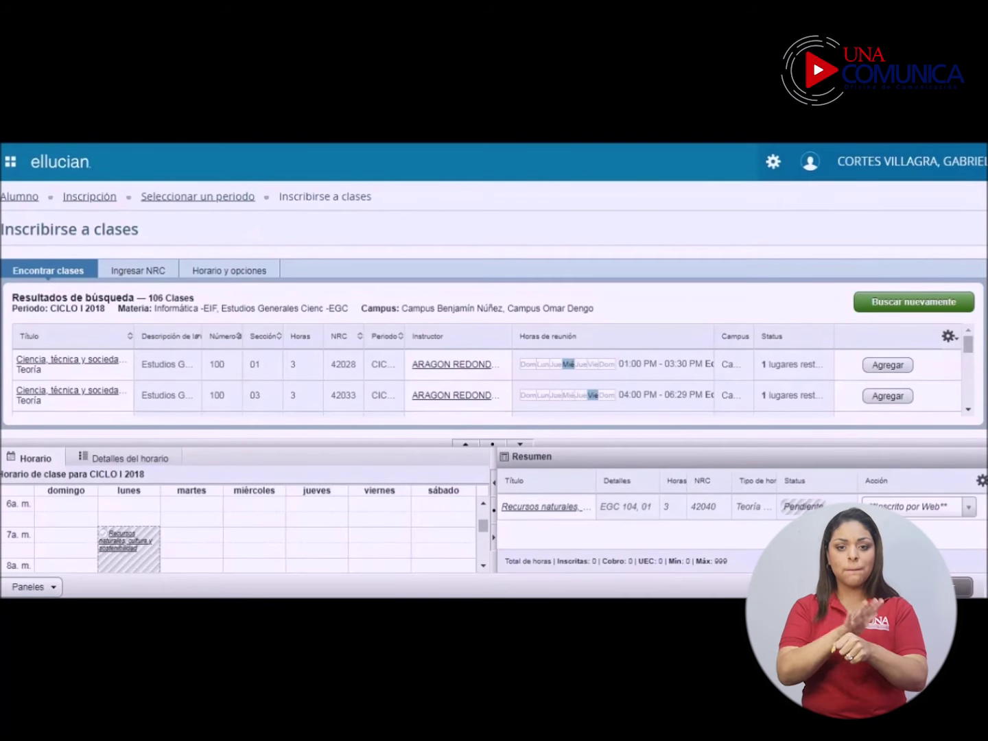
Step: Add Fundamentos de informática section 01 (NRC 42312) from the next results page and submit enrollment
left_click_drag(966, 339, 966, 395)
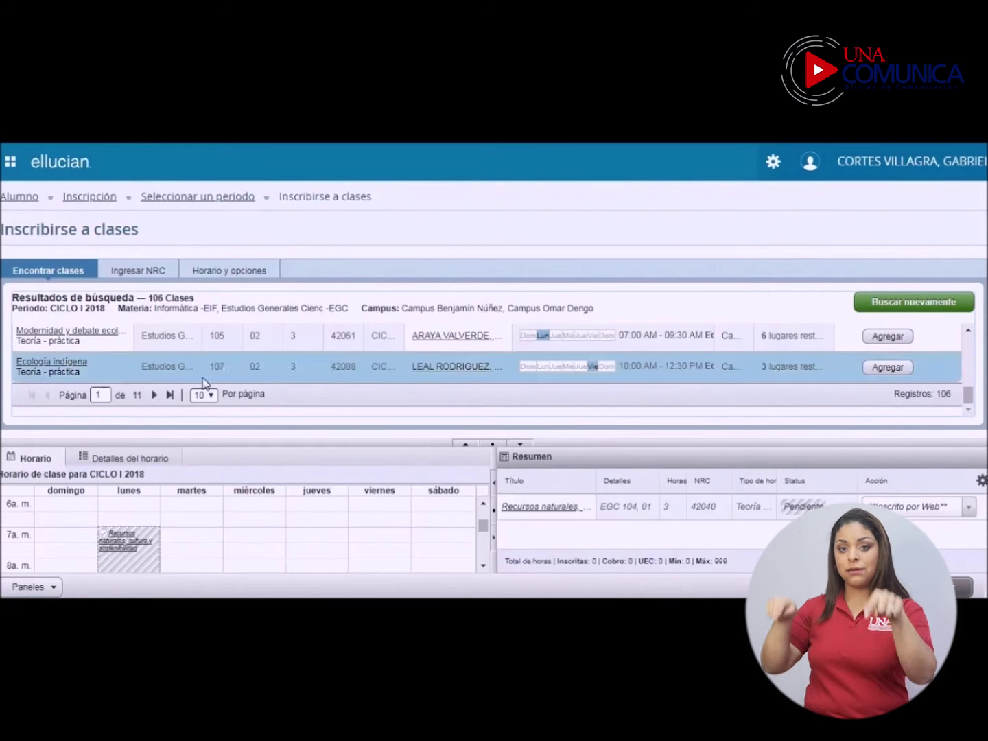
left_click(153, 396)
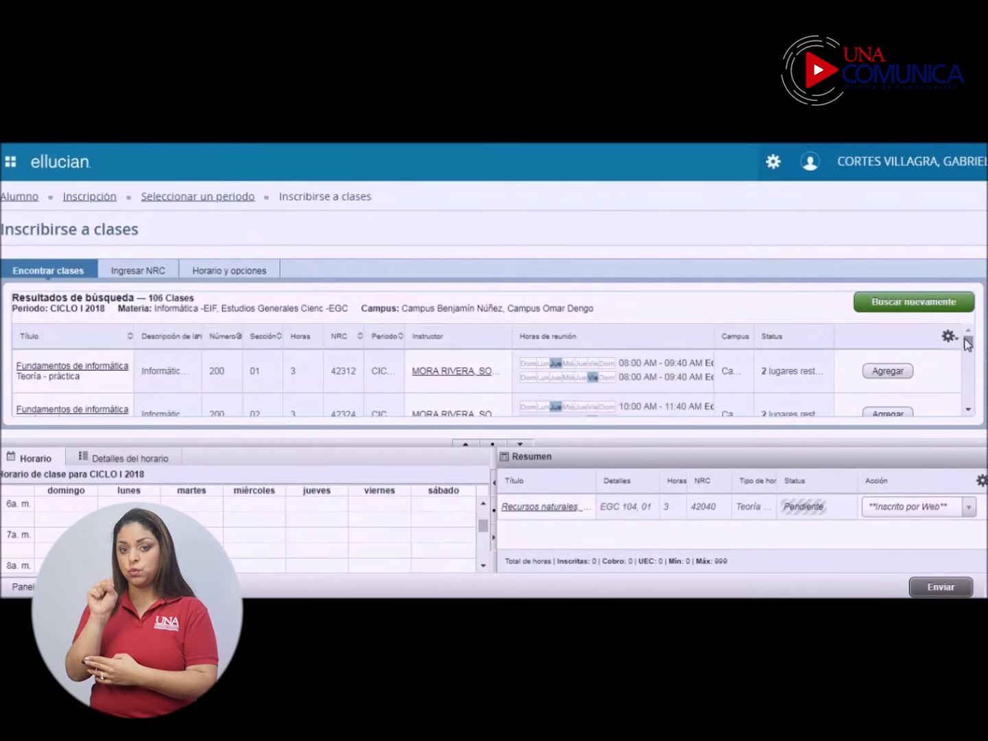
left_click(887, 374)
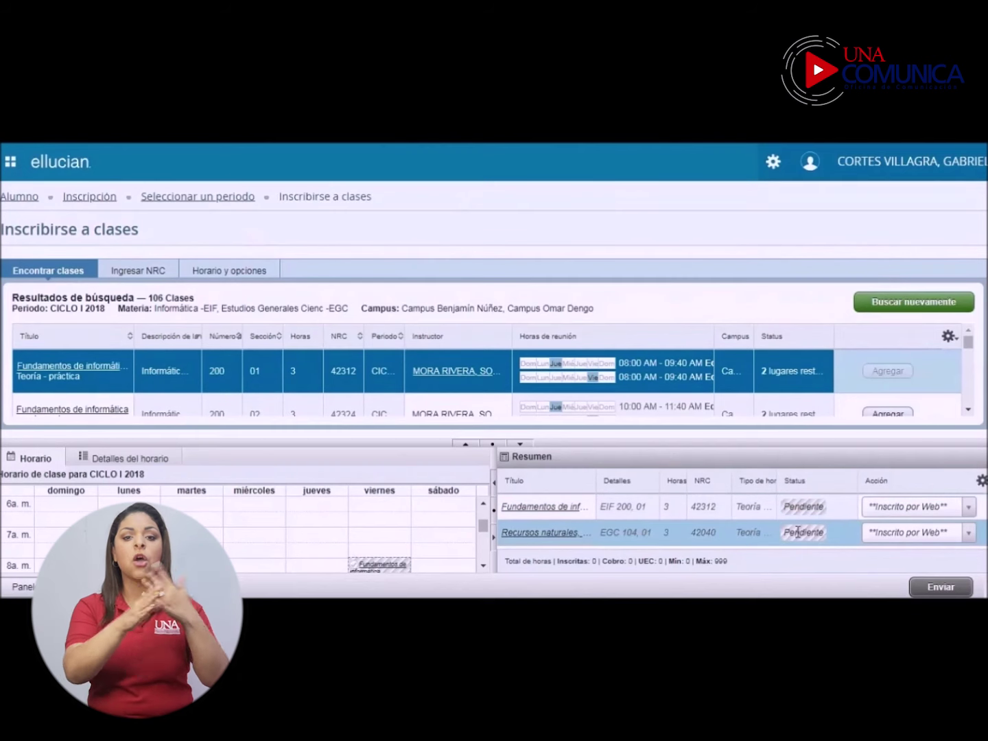
left_click(941, 587)
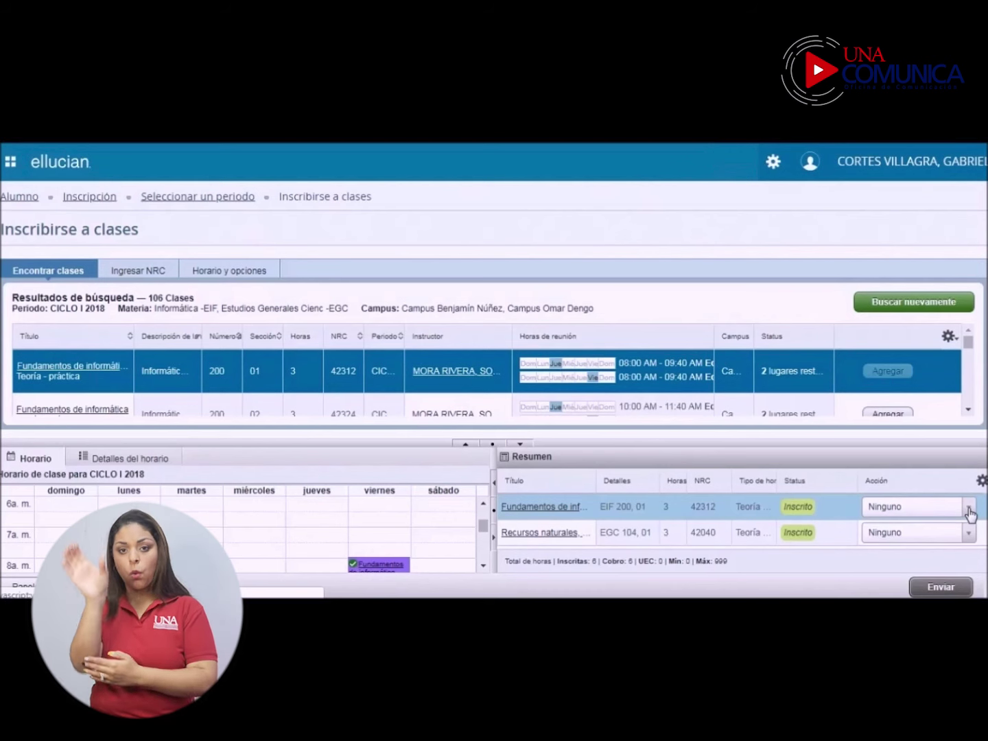
Step: Set Fundamentos de informática's action to BAJA and submit the drop
left_click(968, 510)
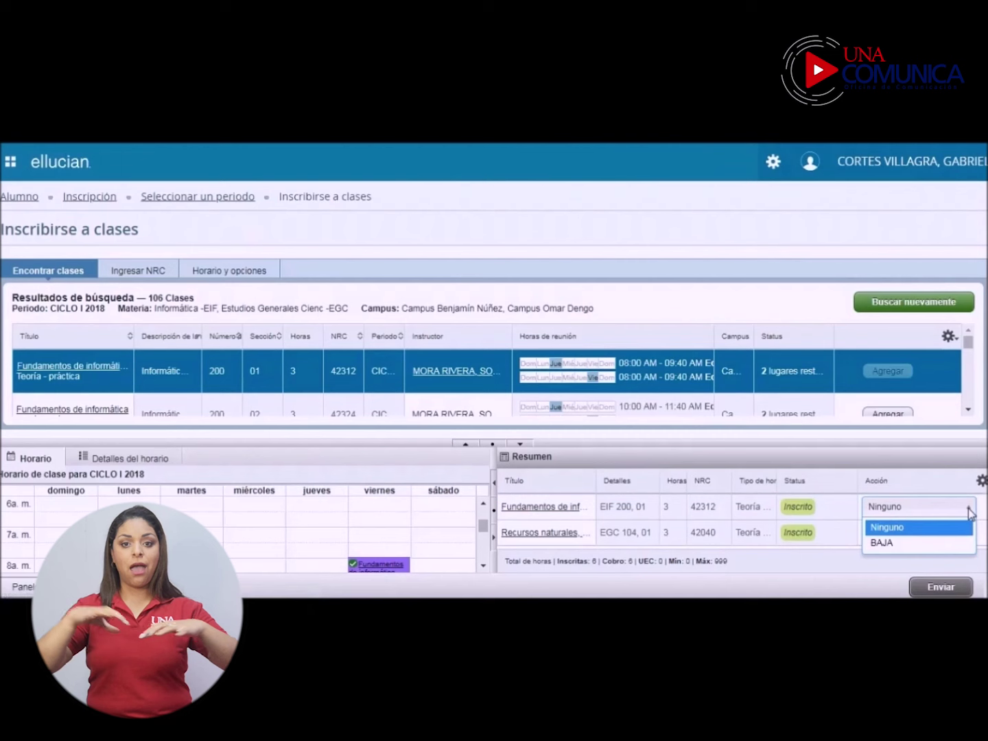
left_click(883, 544)
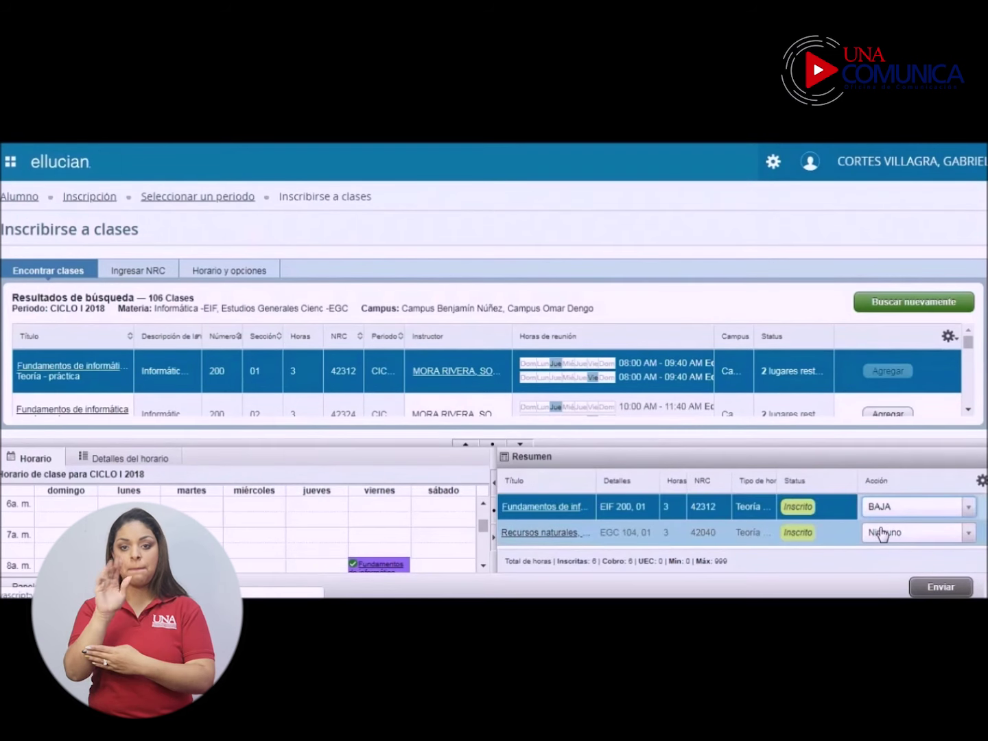
left_click(936, 588)
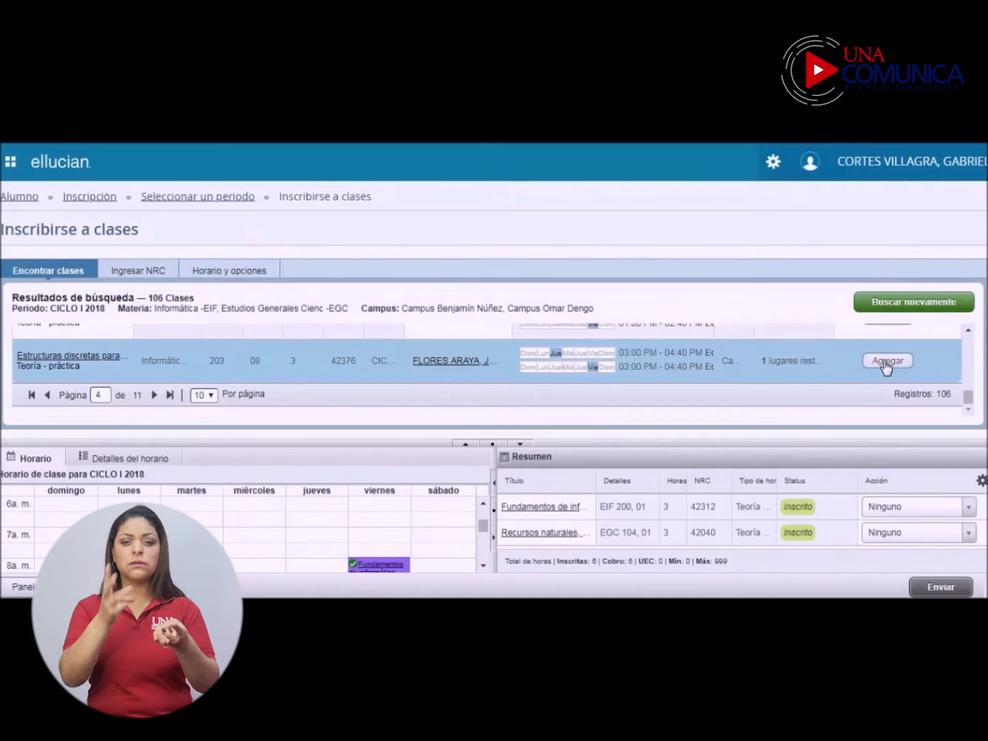
Step: Add and submit Estructuras discretas (NRC 42376), then dismiss the prerequisite error
left_click(888, 362)
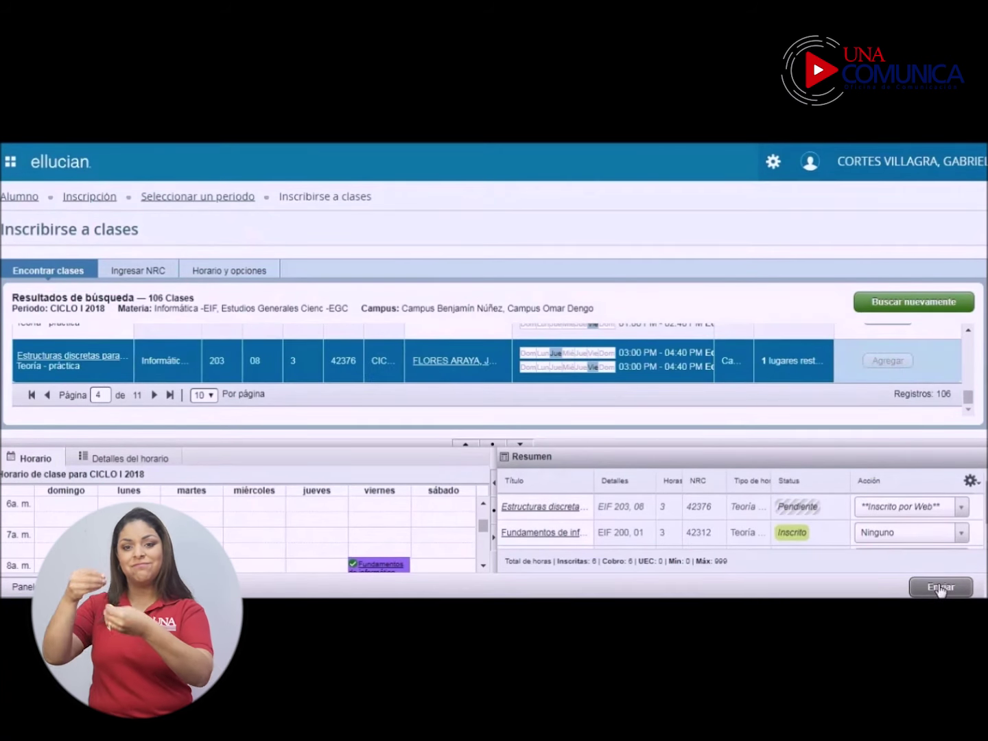
left_click(940, 587)
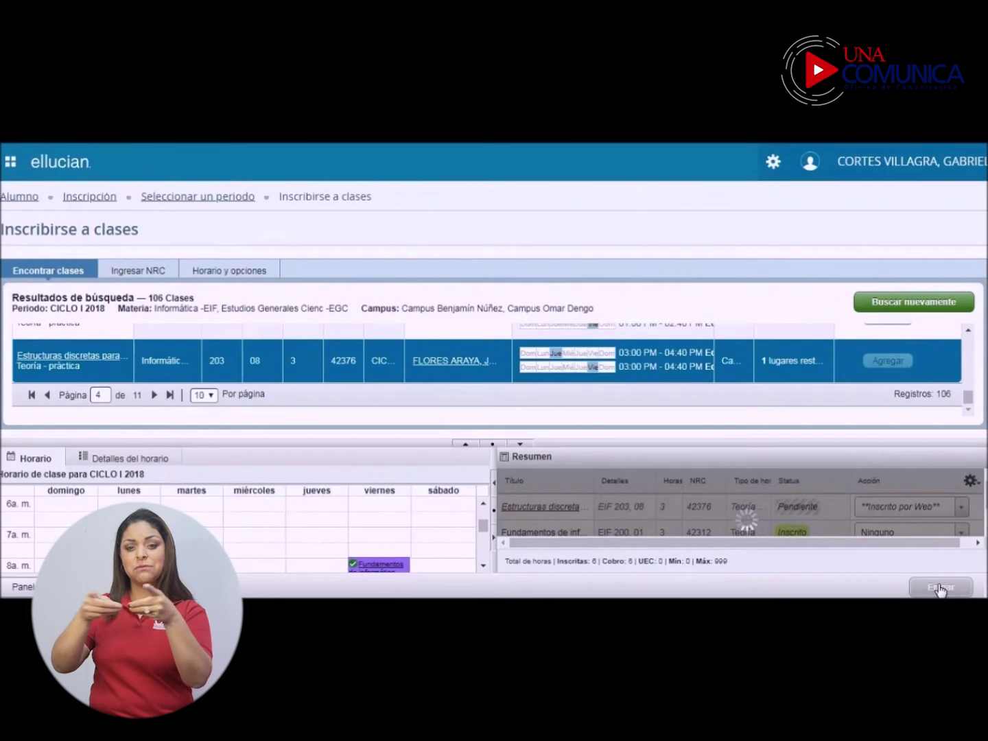
mouse_move(809, 512)
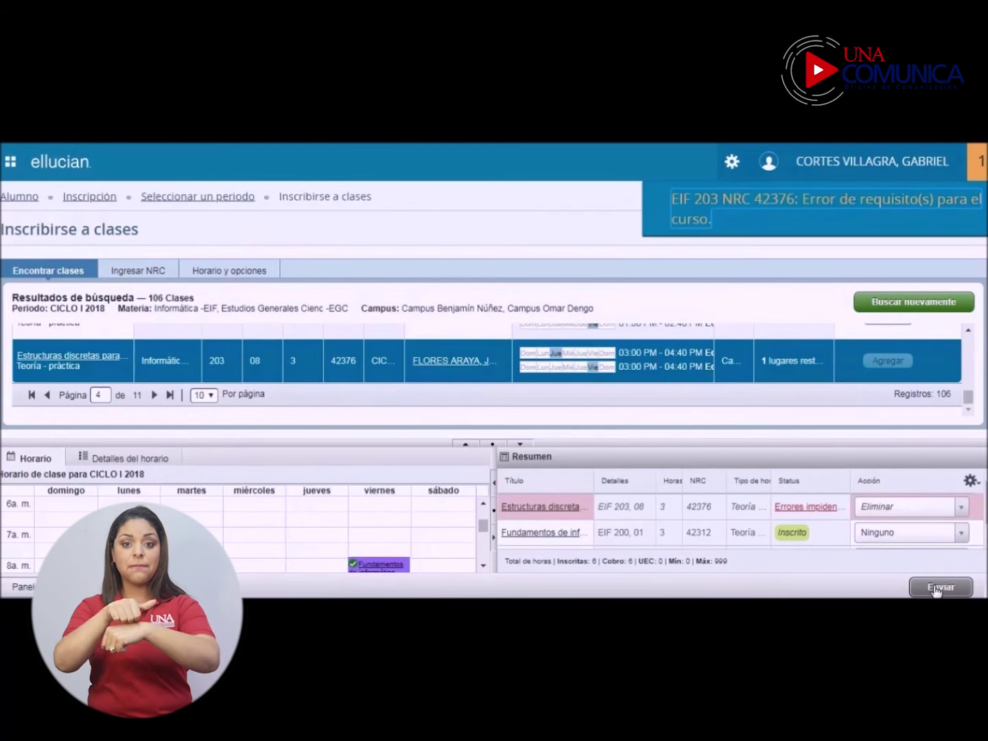
left_click(935, 589)
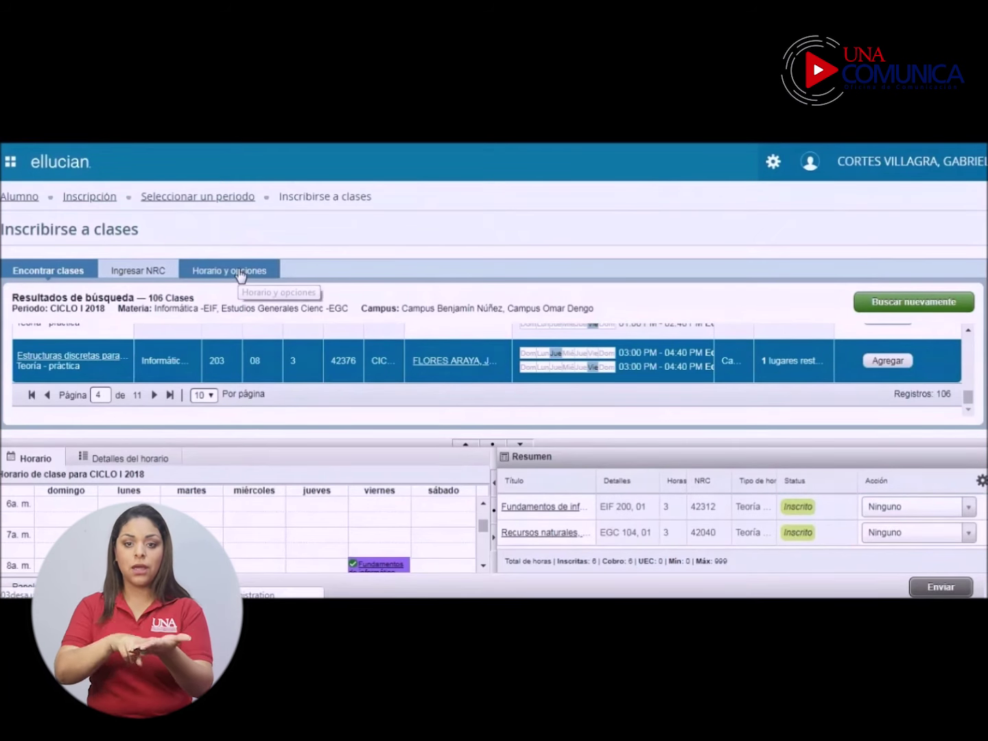
Step: E-mail the CICLO I 2018 schedule from Horario y opciones to the student's address, then preview printing
left_click(241, 273)
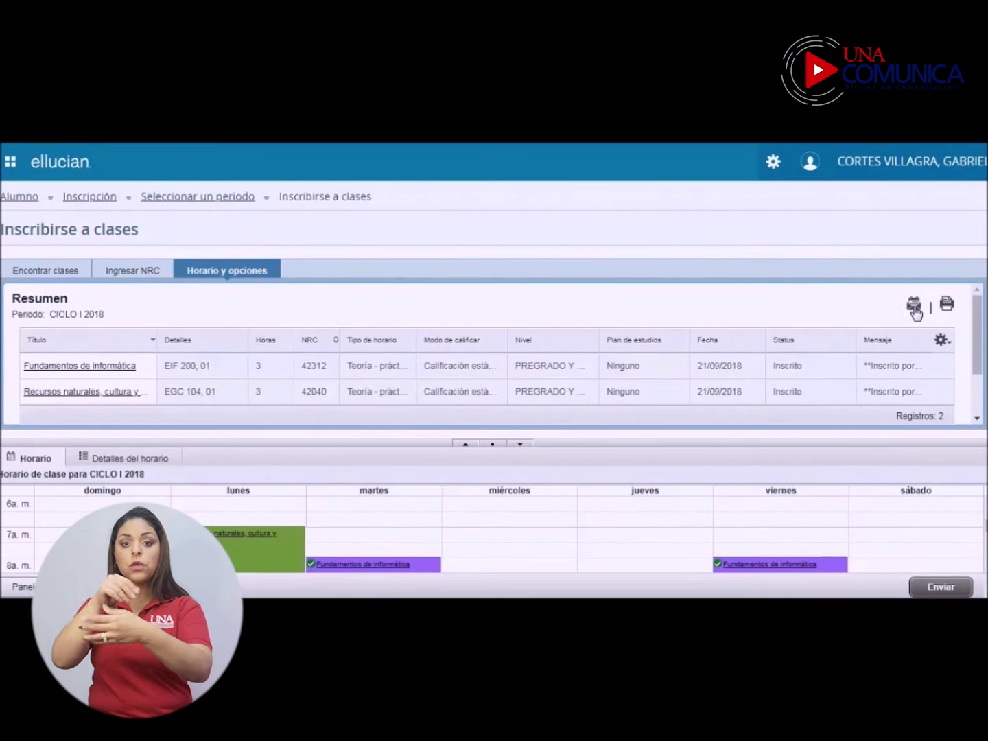
left_click(915, 308)
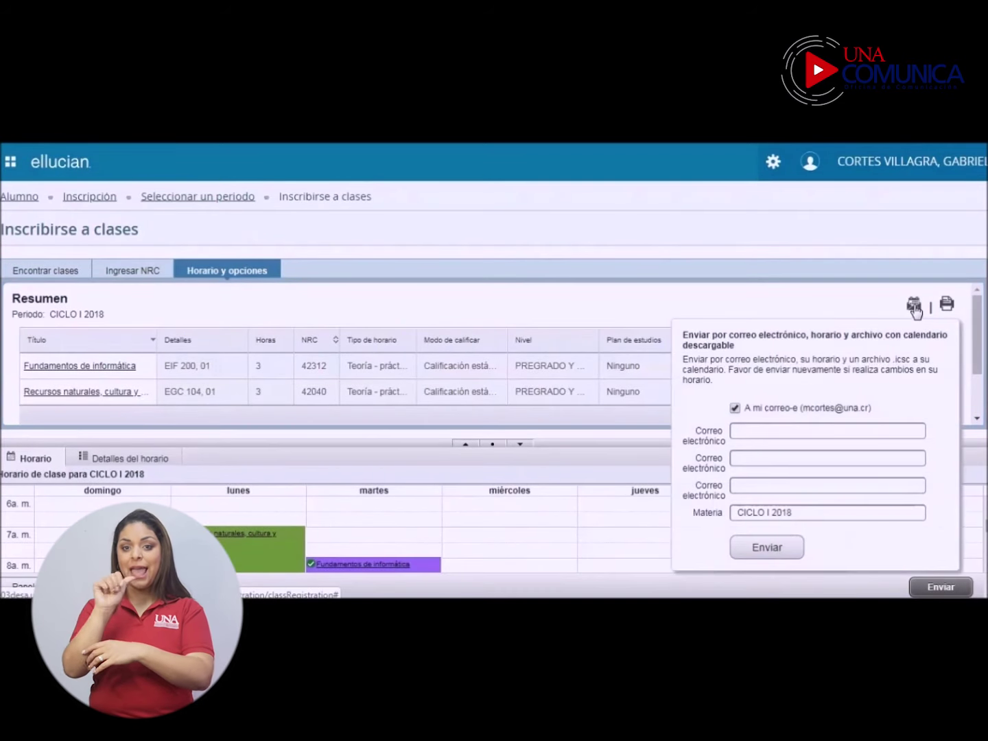
left_click(754, 431)
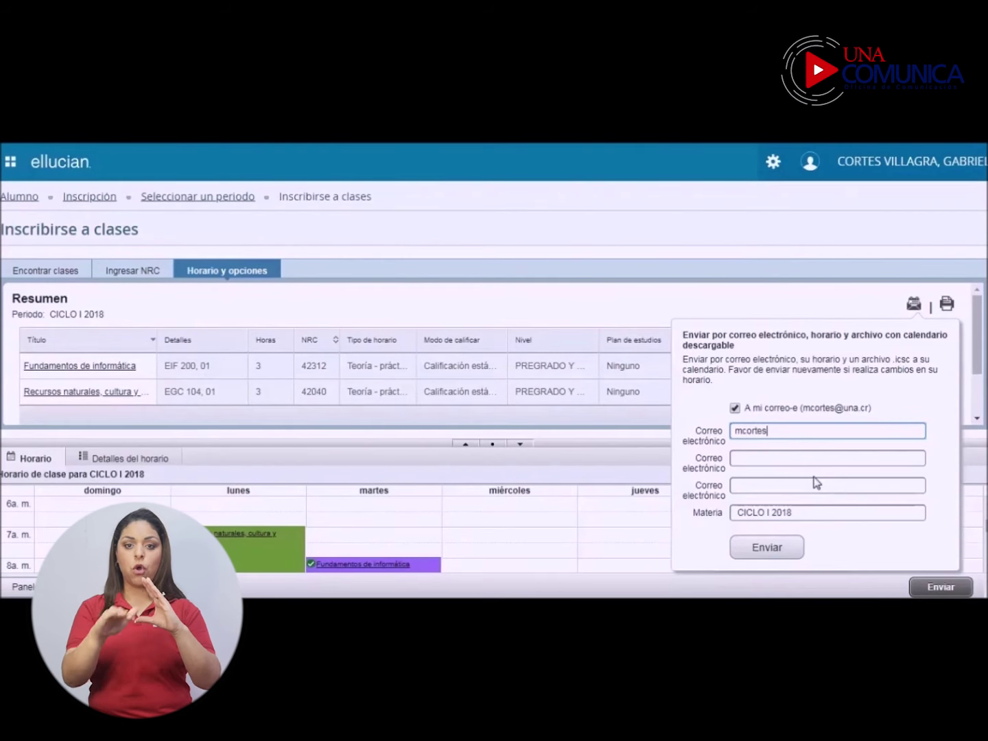
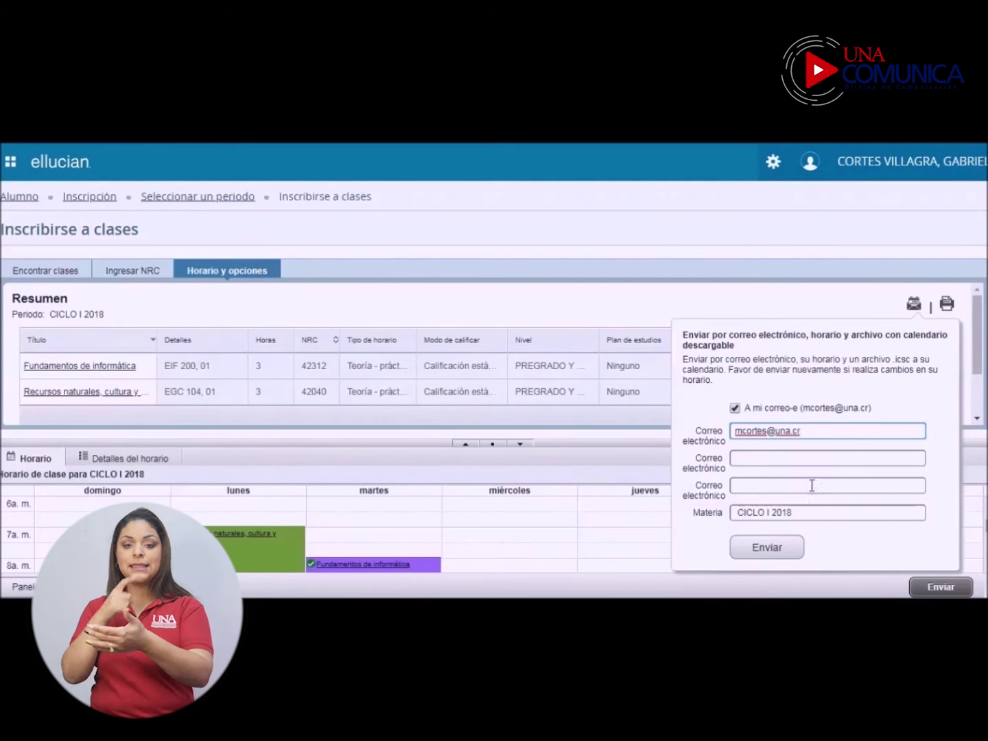
left_click(768, 555)
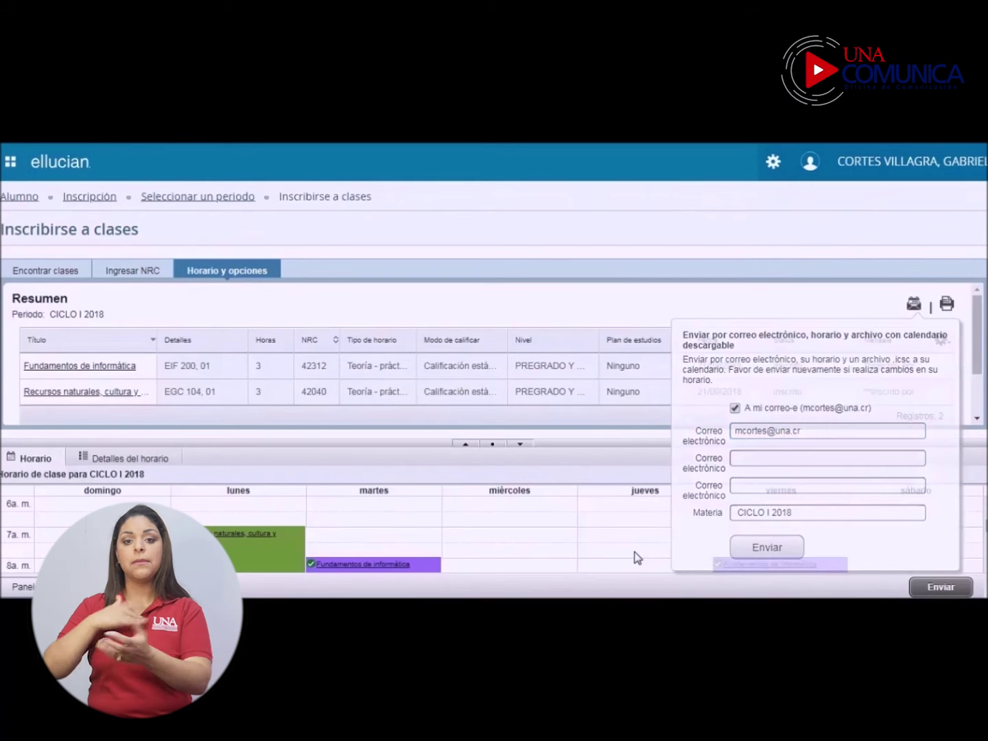
left_click(946, 307)
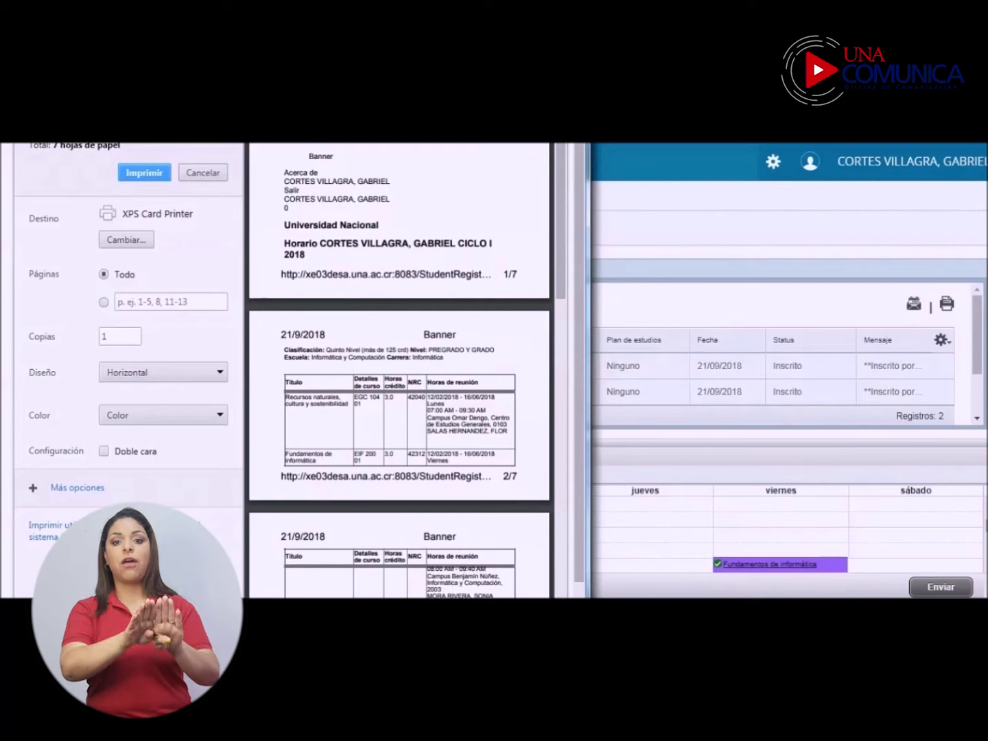
Step: Close the print preview and sign out of the registration system via Salir
key("Escape")
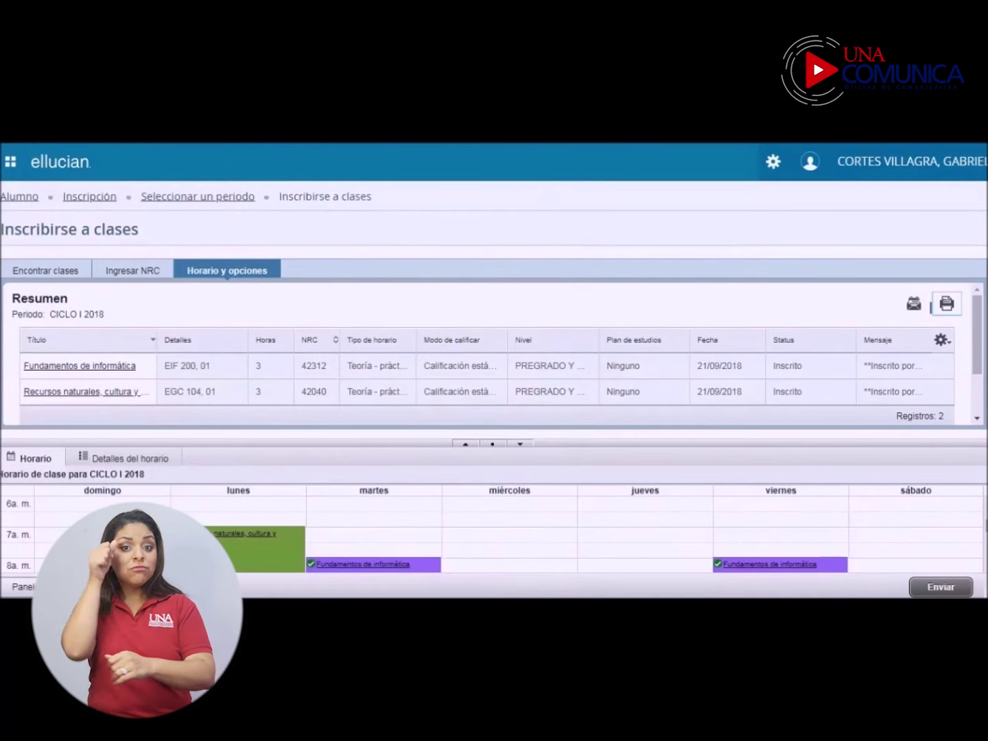
left_click(811, 164)
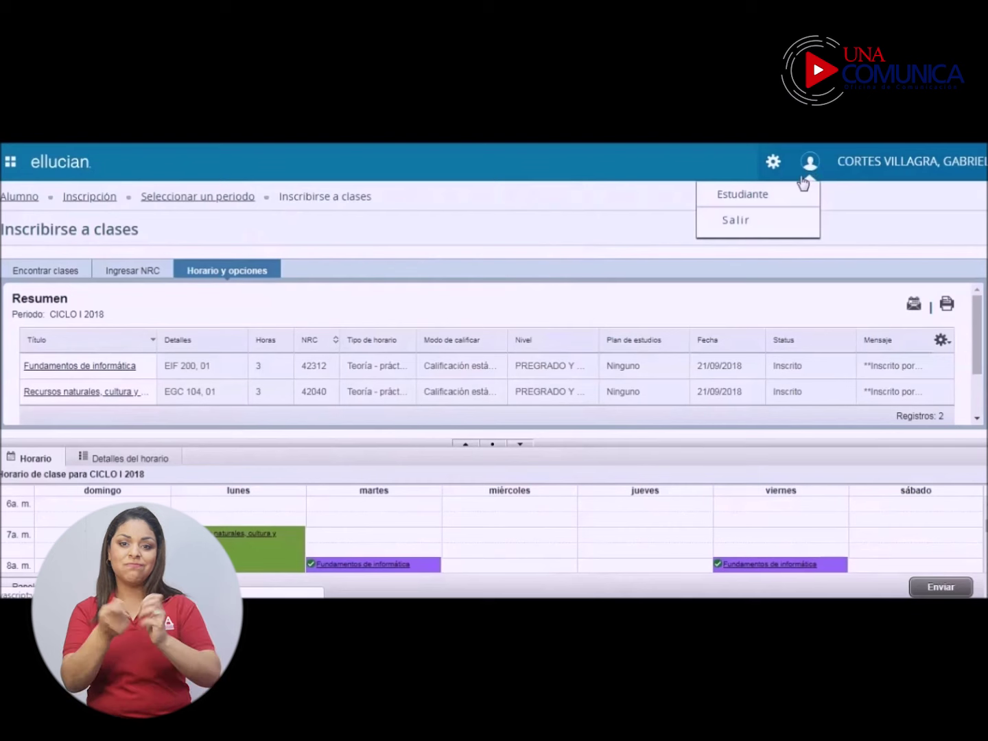
left_click(733, 221)
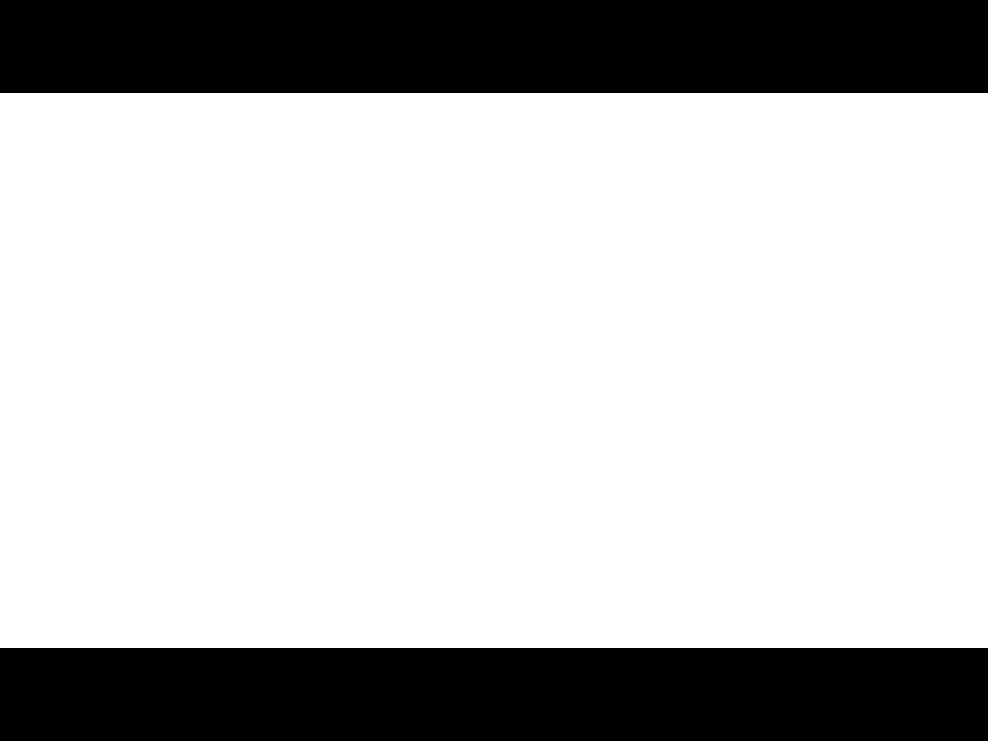